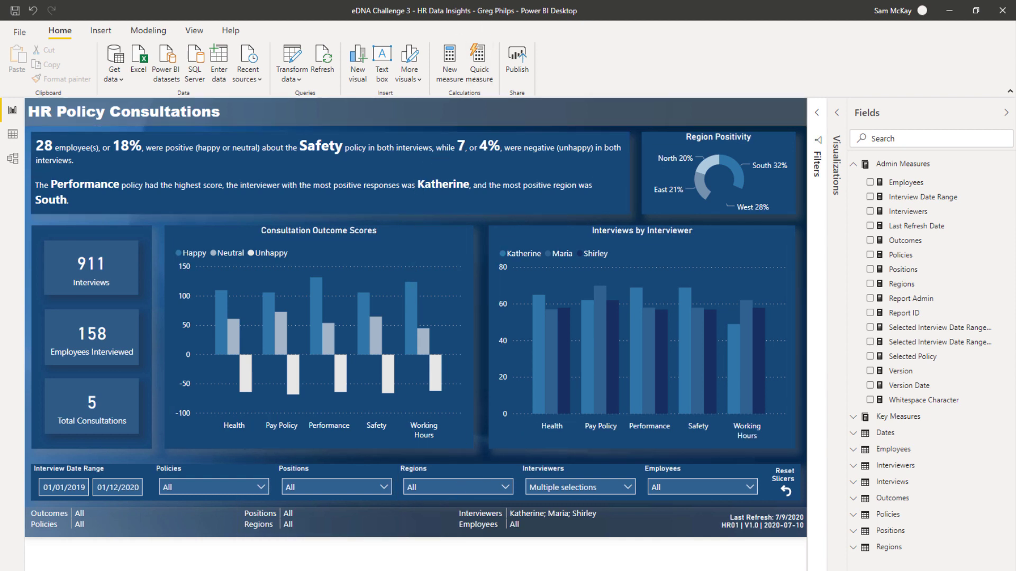
# Show the forum's HR Consultation Insights Challenge #3 entry post with the training pop-up closed
pyautogui.moveTo(296, 569)
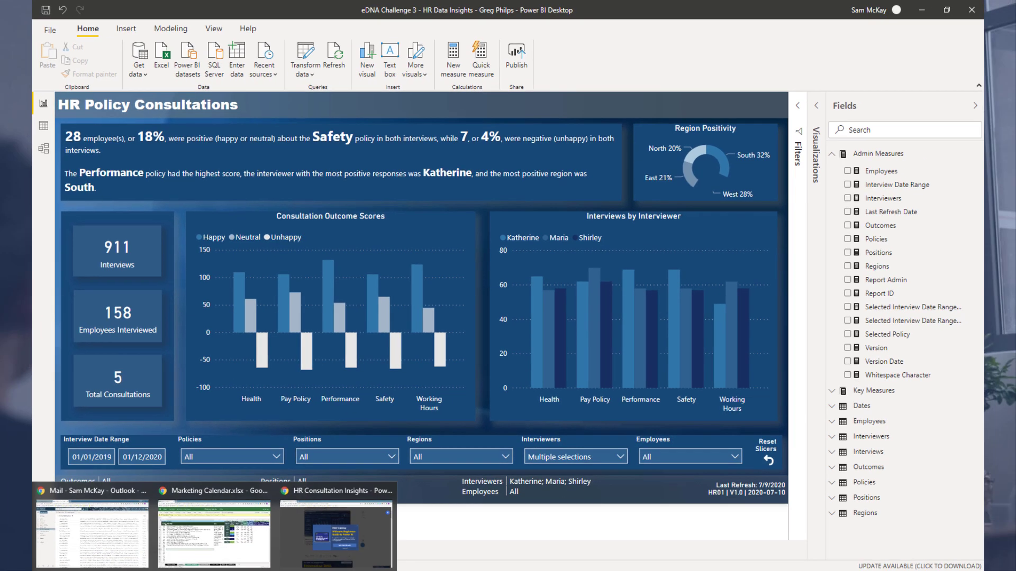
pyautogui.click(283, 544)
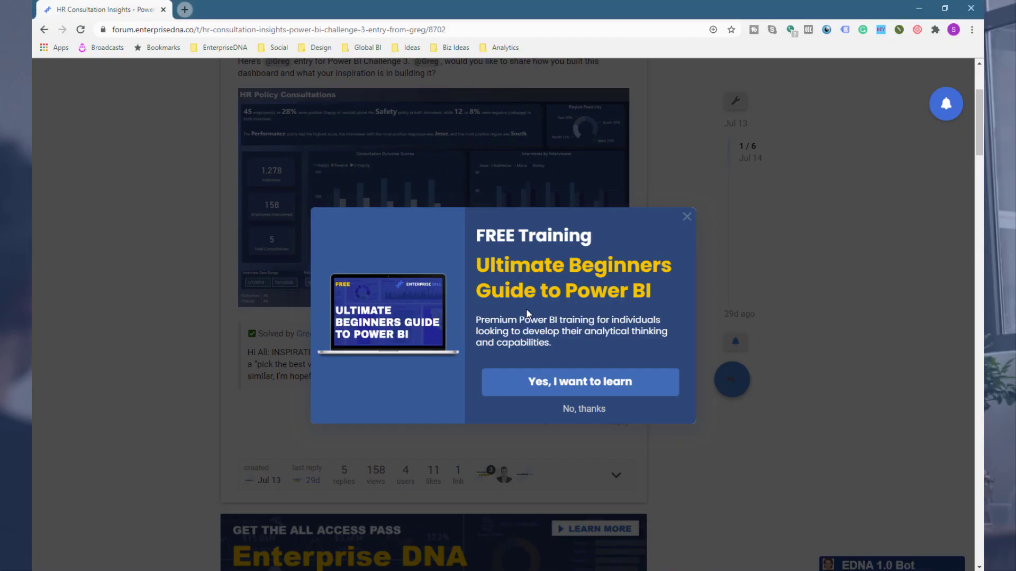
pyautogui.click(687, 217)
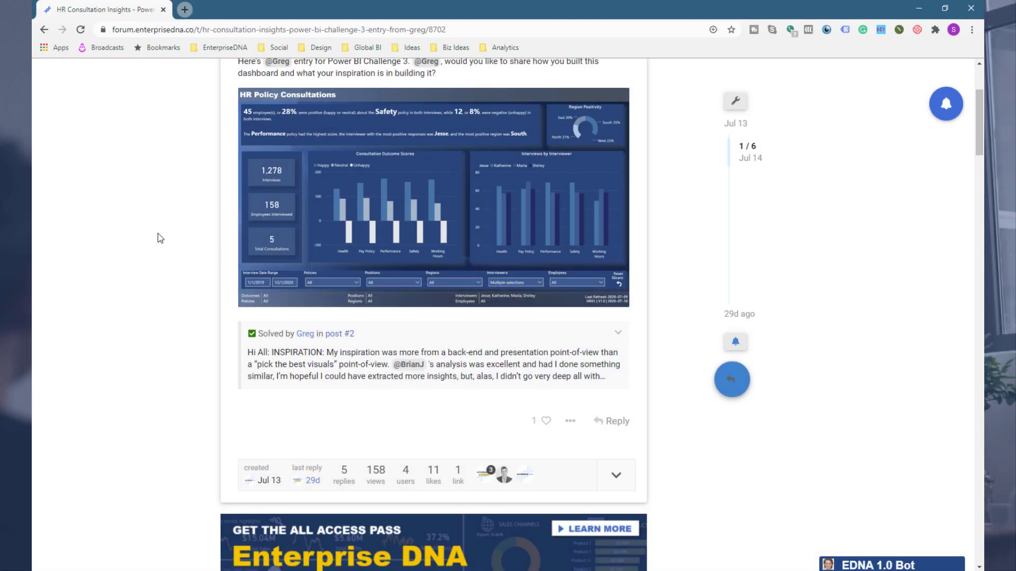
pyautogui.scroll(3, 158, 233)
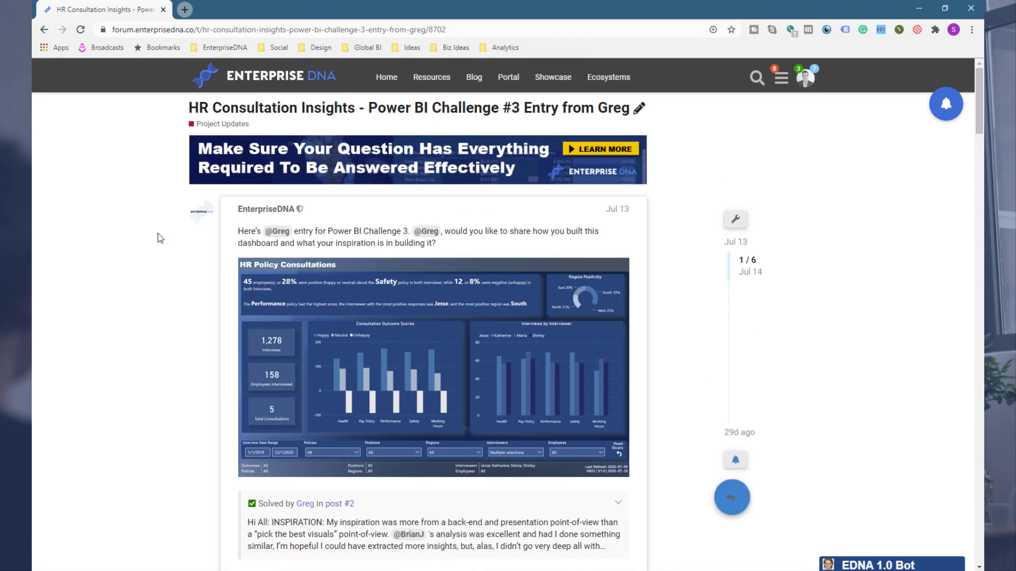
pyautogui.scroll(-1, 92, 295)
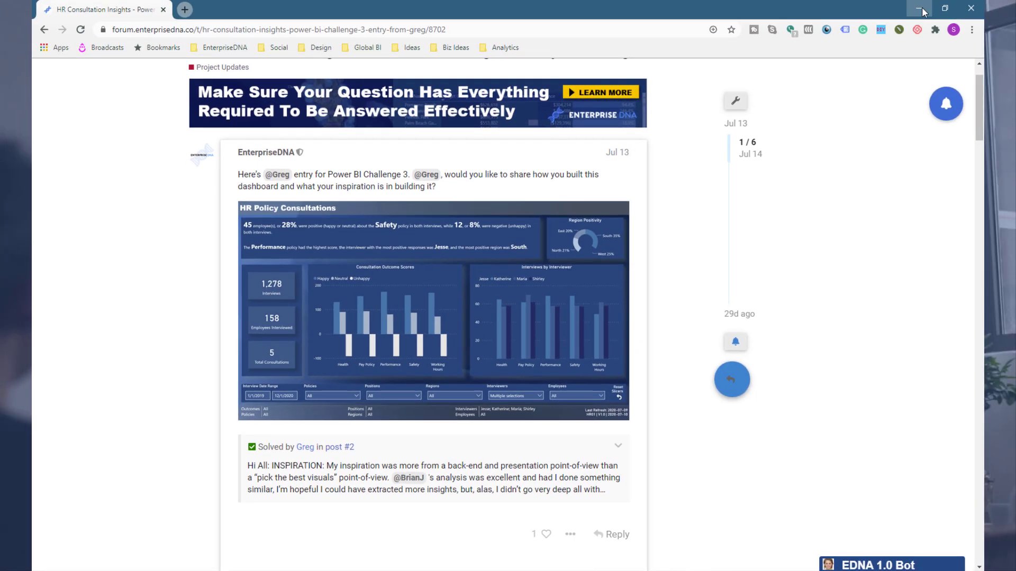
# Switch back to the Power BI Desktop window with the HR Policy Consultations report
pyautogui.hotkey('alt', 'Tab')
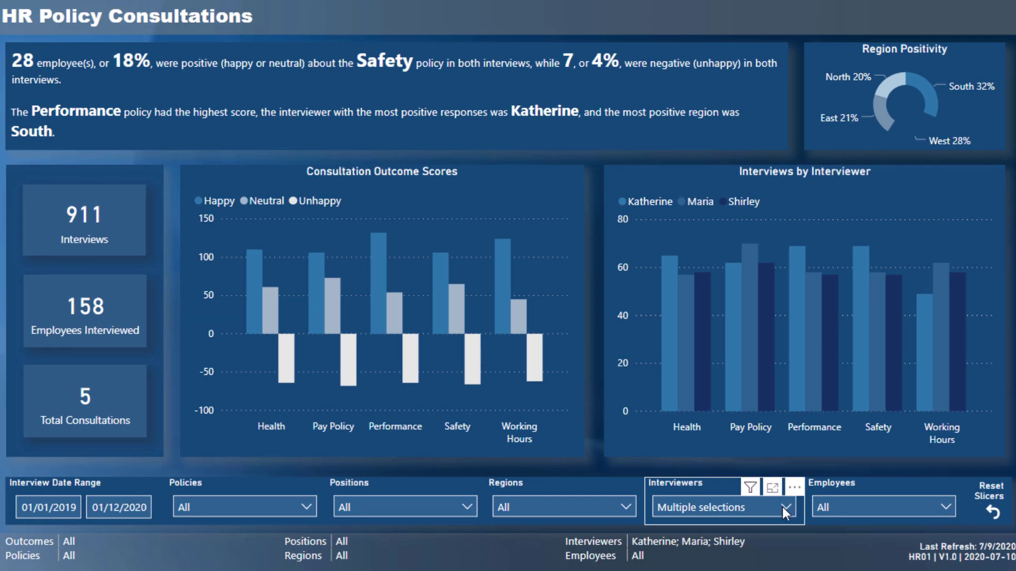
pyautogui.click(738, 504)
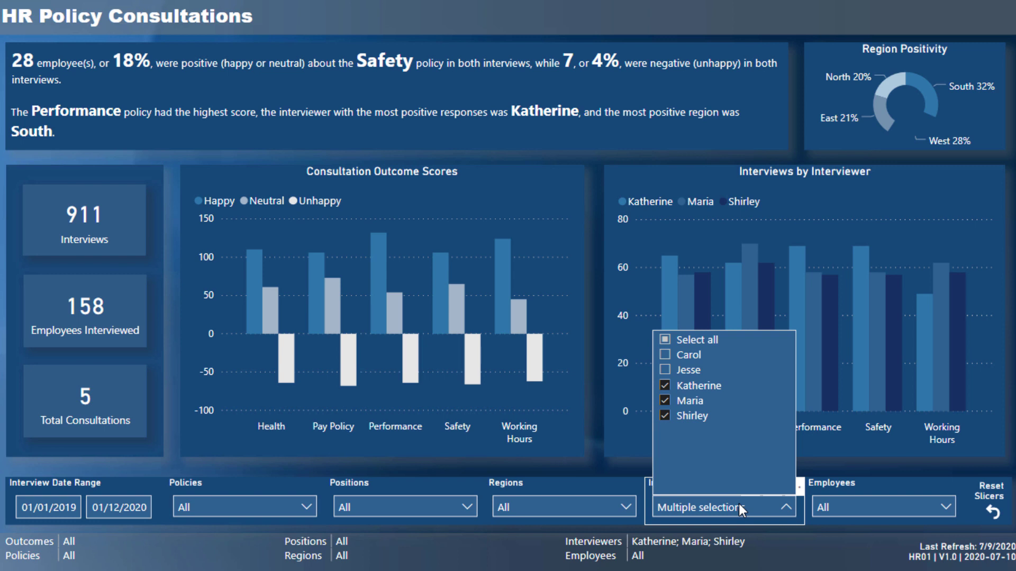
pyautogui.click(739, 503)
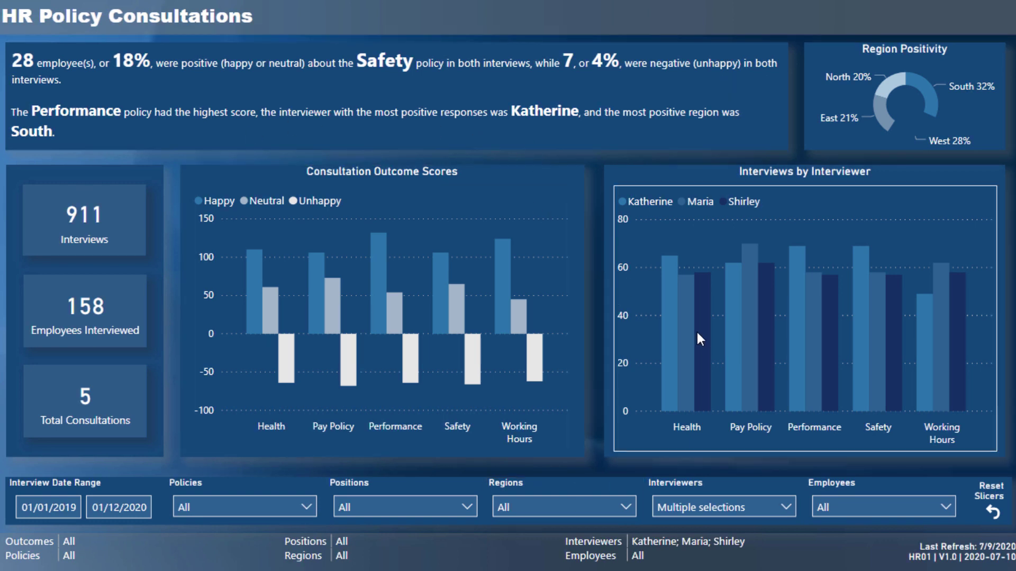
pyautogui.moveTo(693, 304)
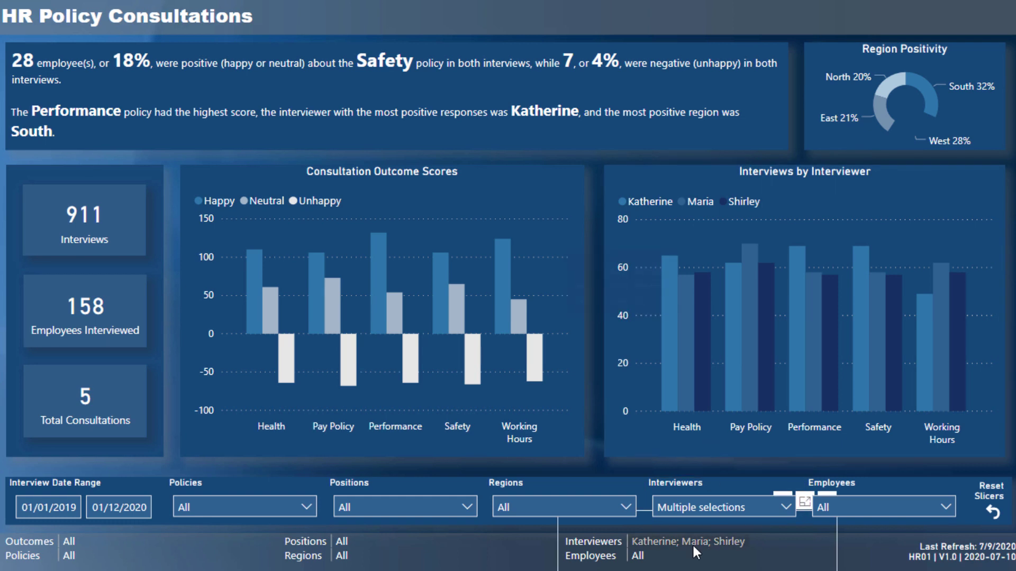
pyautogui.moveTo(742, 503)
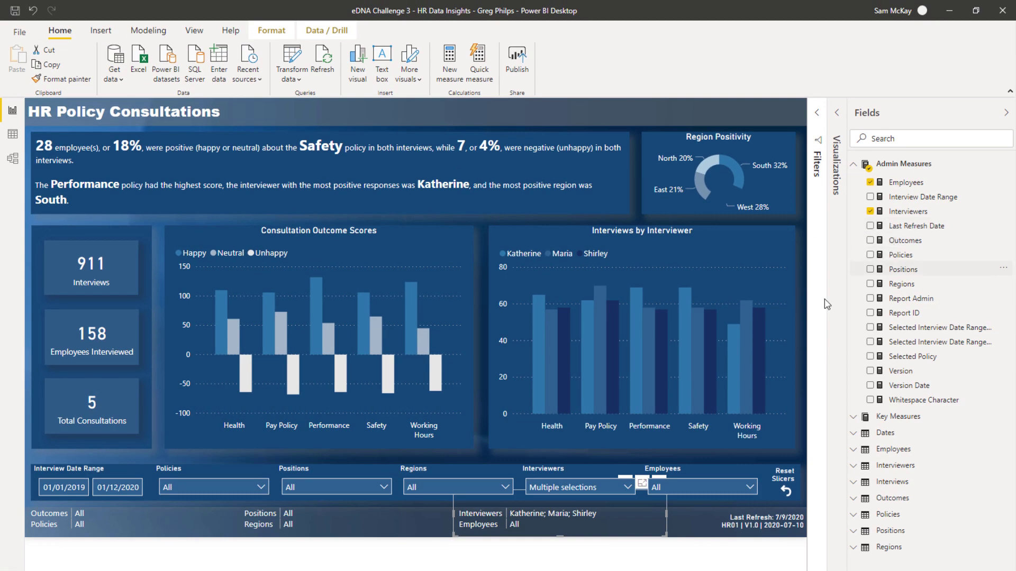
# Filter the Regions slicer to South and West and widen the selections summary bar
pyautogui.click(836, 116)
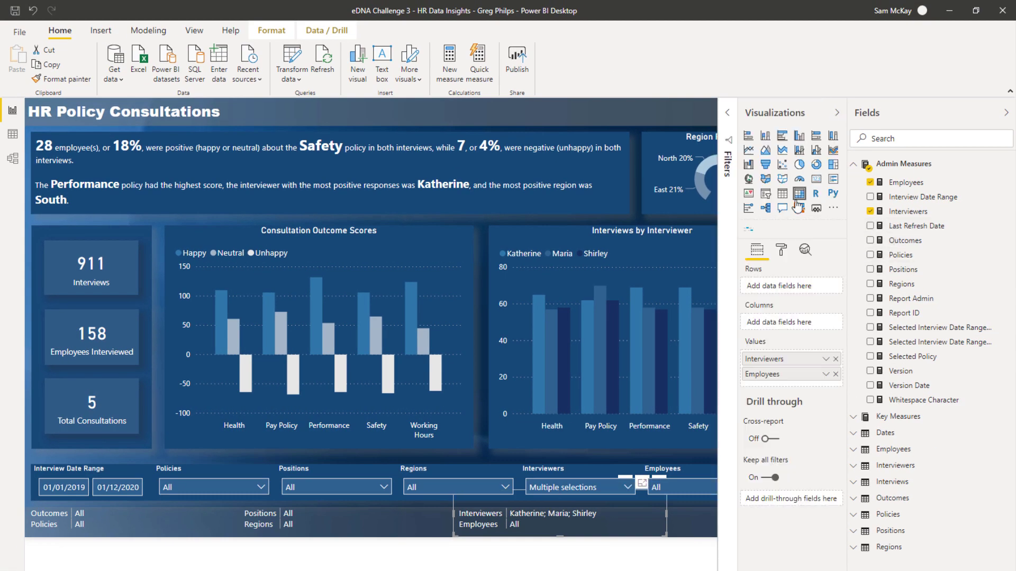
pyautogui.click(836, 113)
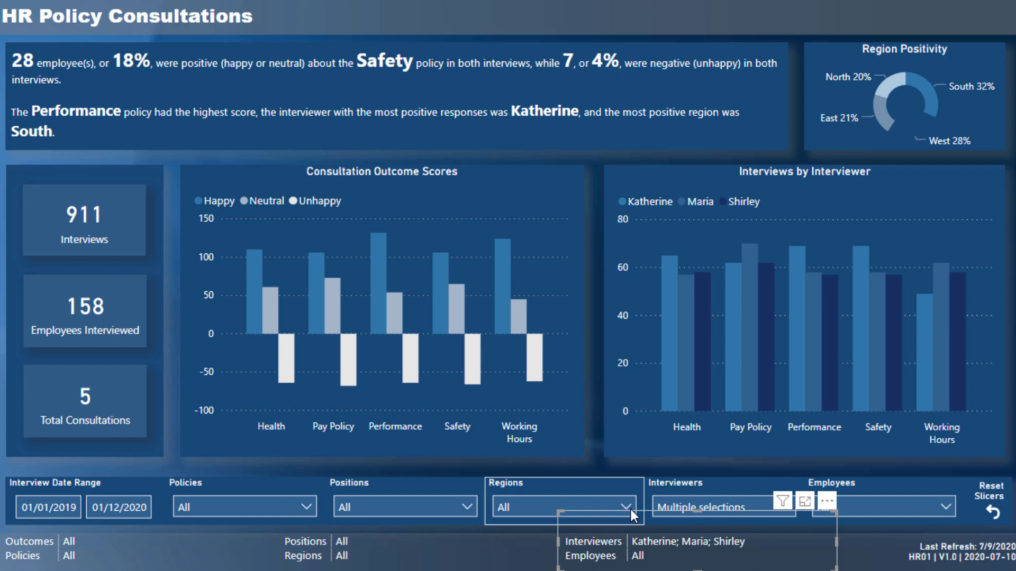
pyautogui.click(627, 507)
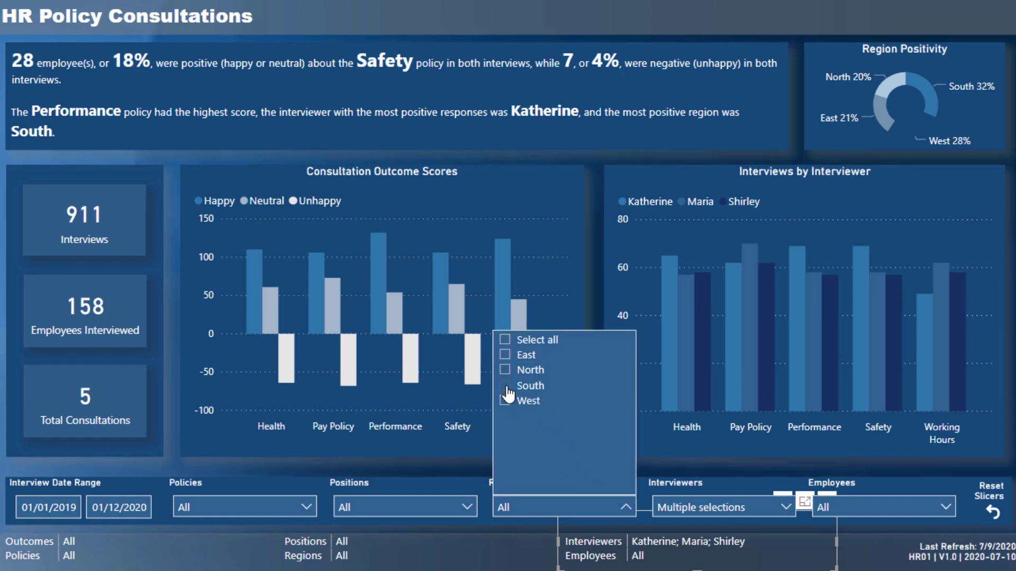
pyautogui.click(507, 389)
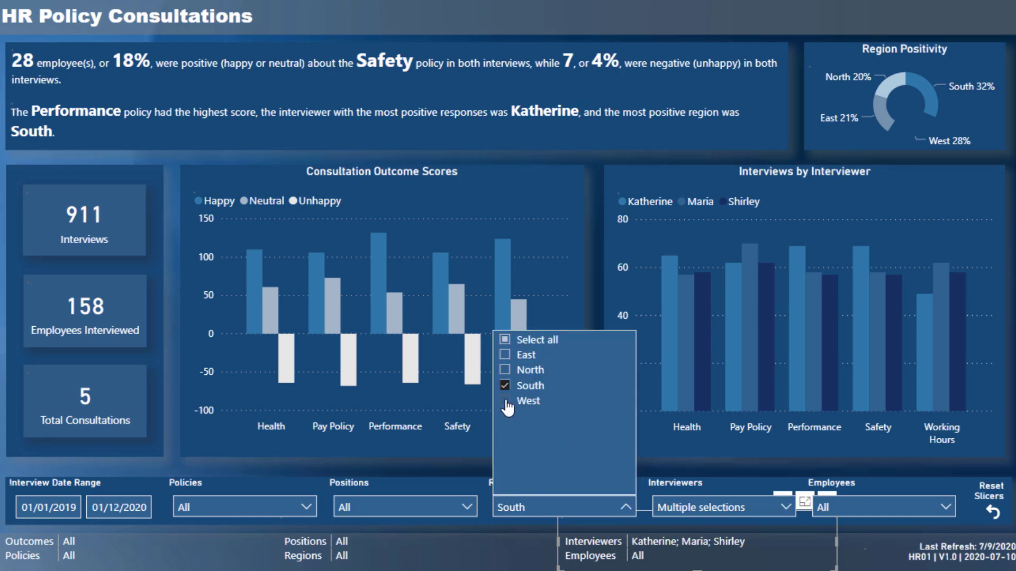
pyautogui.click(507, 402)
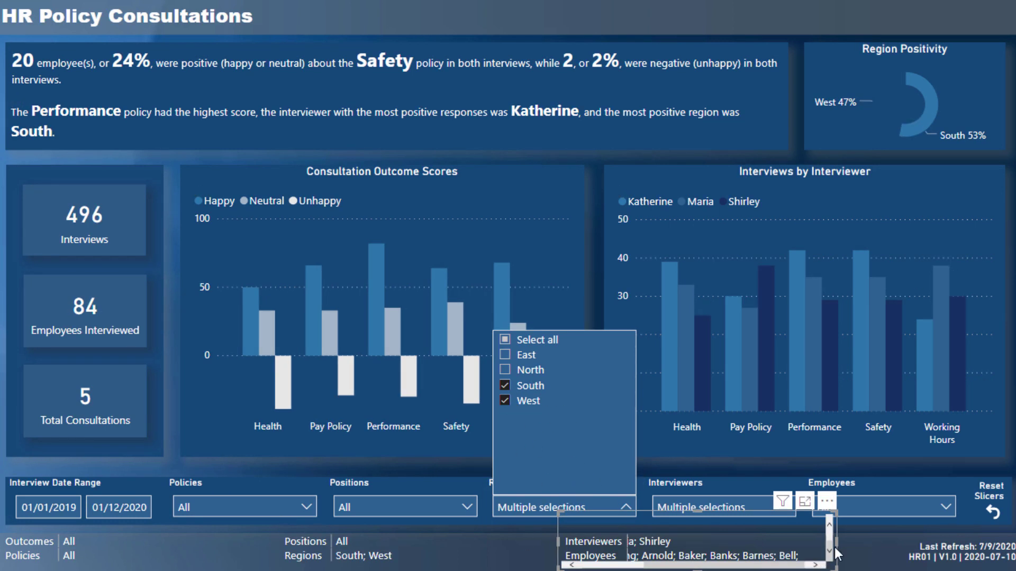
pyautogui.moveTo(837, 543); pyautogui.dragTo(872, 545)
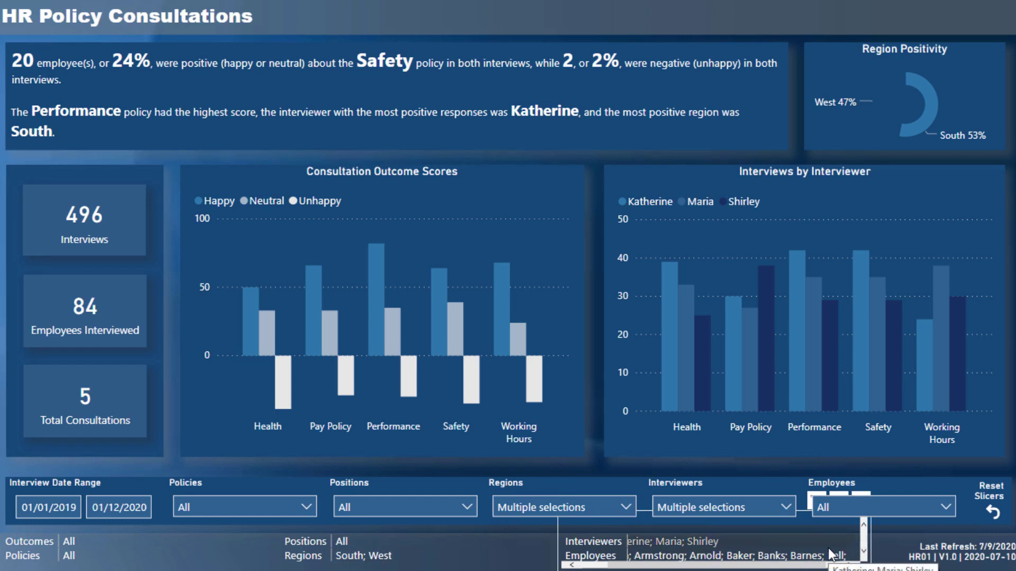
pyautogui.hscroll(-2, 688, 556)
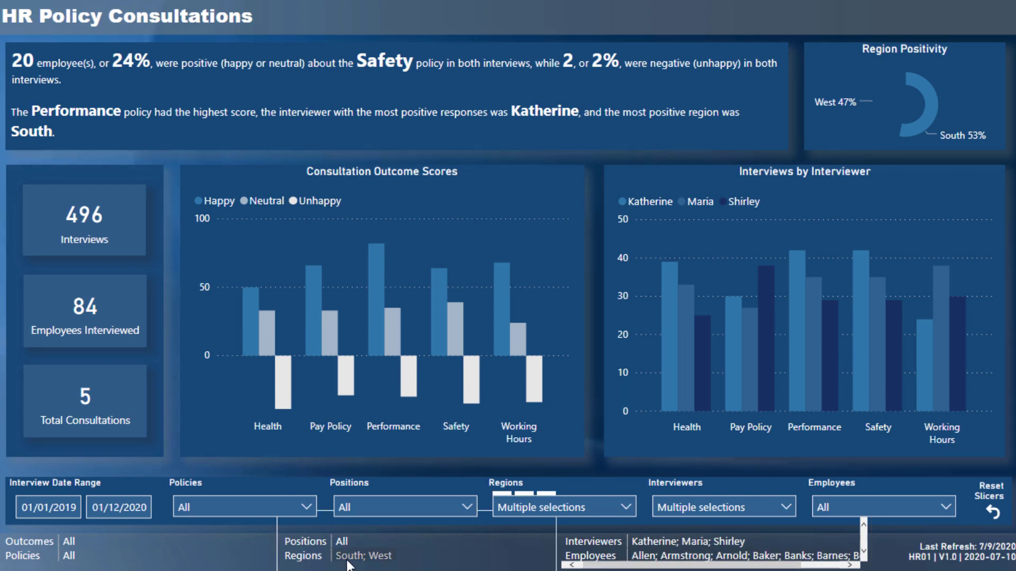
# Filter the Employees slicer to the first listed employee, giving 4 interviews
pyautogui.click(878, 509)
pyautogui.scroll(-20, 833, 428)
pyautogui.scroll(20, 827, 392)
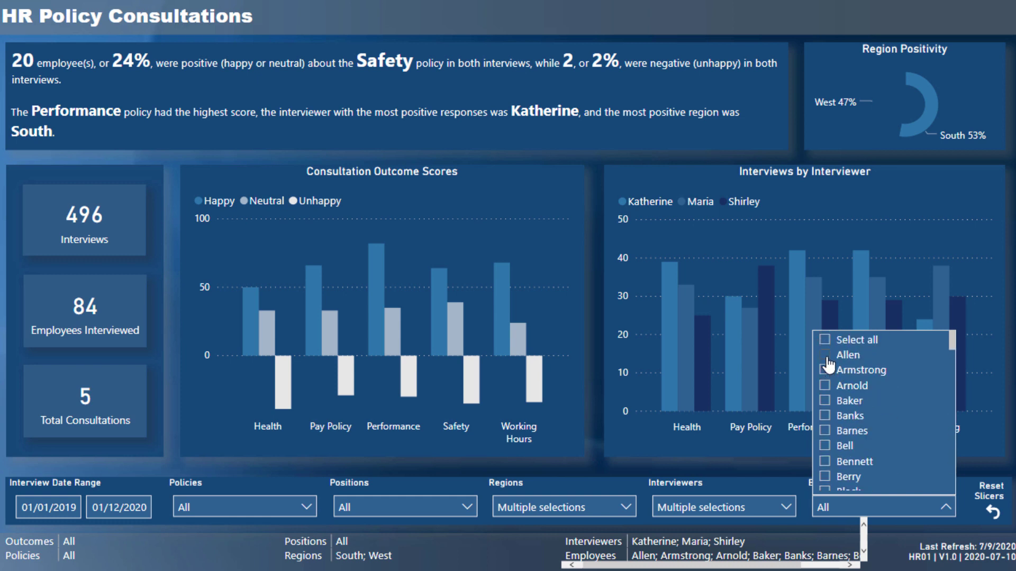
pyautogui.click(825, 355)
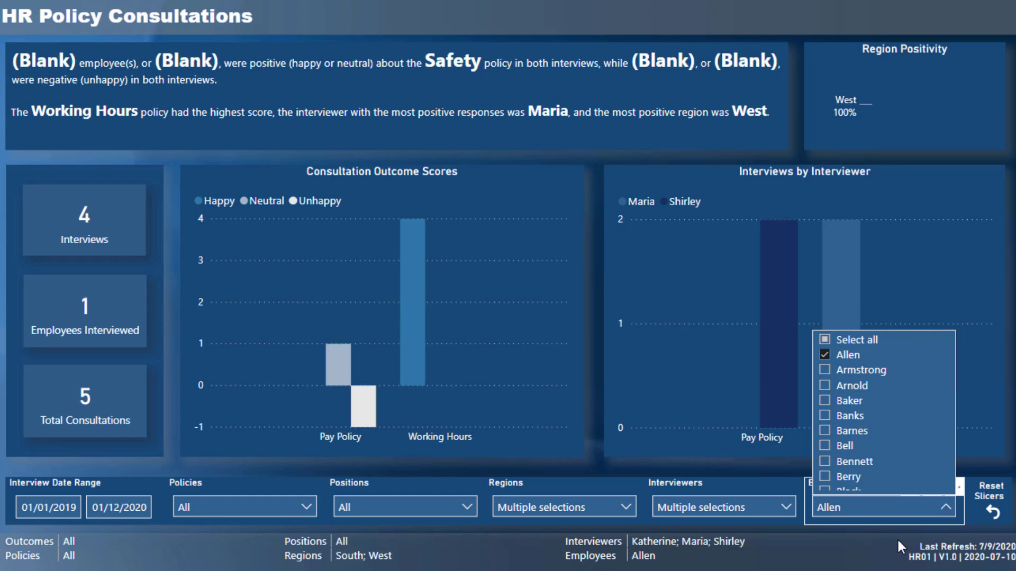
pyautogui.press('Escape')
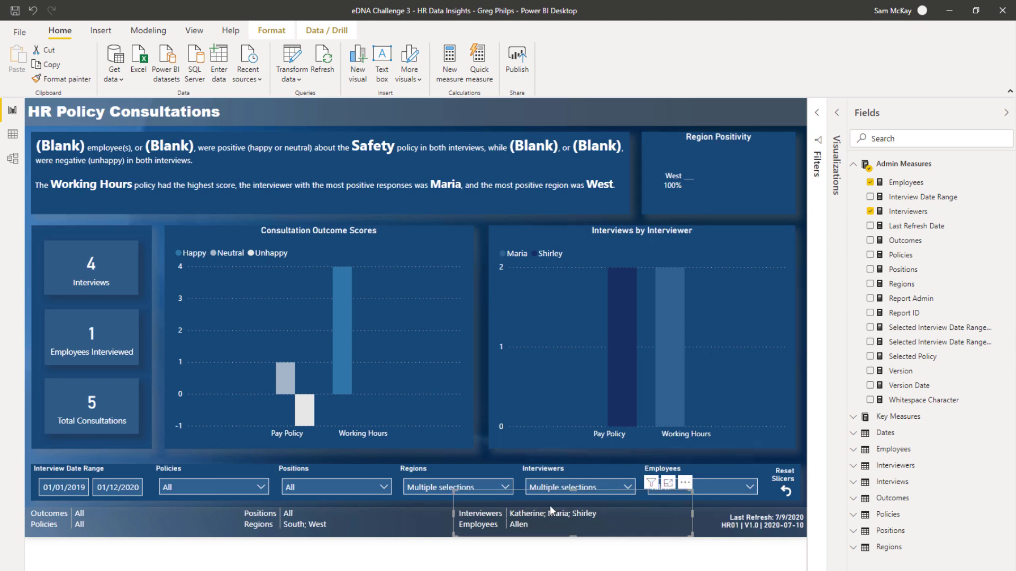
# Show the DAX formula of the Interviewers measure under Admin Measures
pyautogui.click(839, 127)
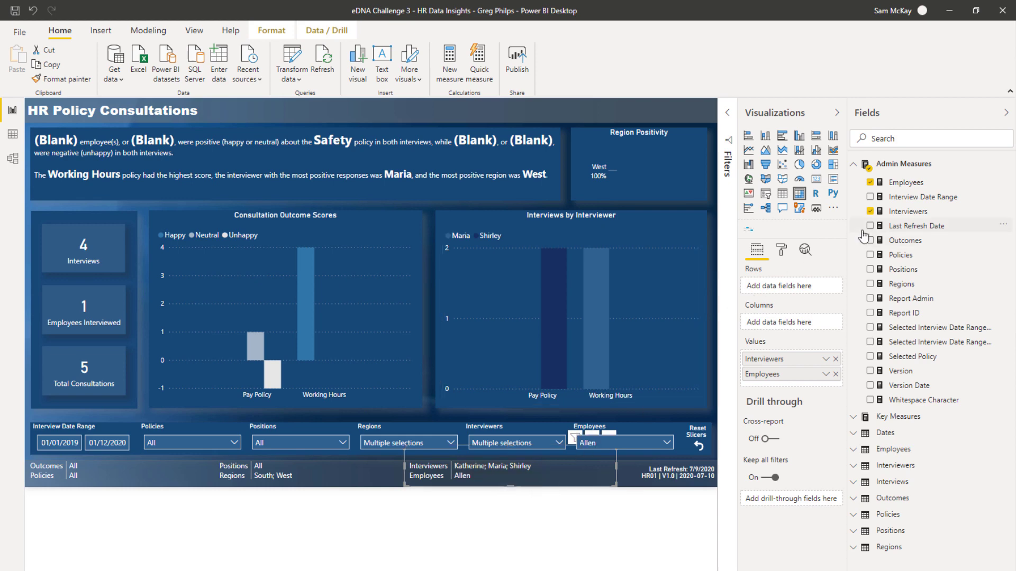
pyautogui.click(906, 213)
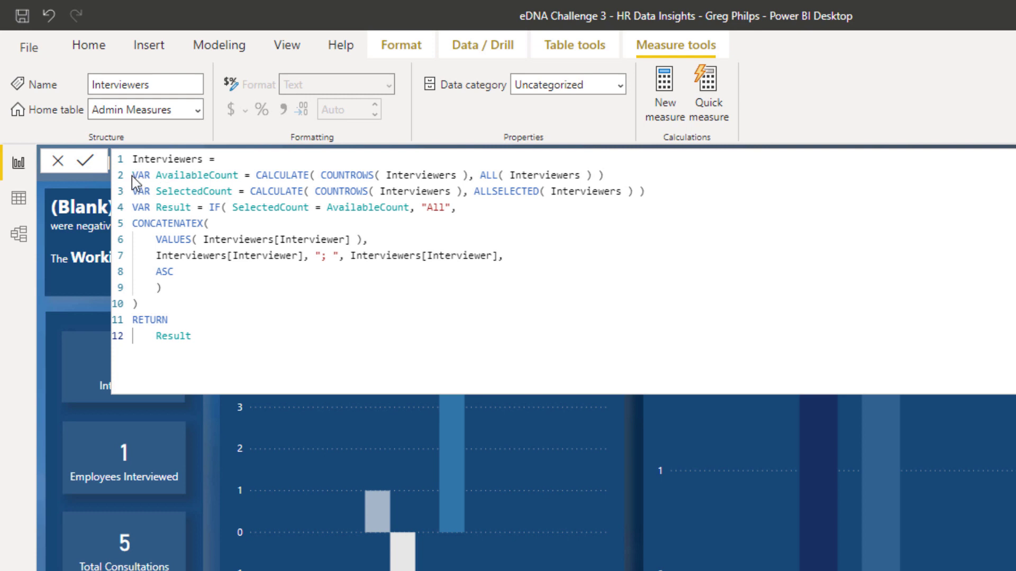
pyautogui.moveTo(157, 175); pyautogui.dragTo(233, 190)
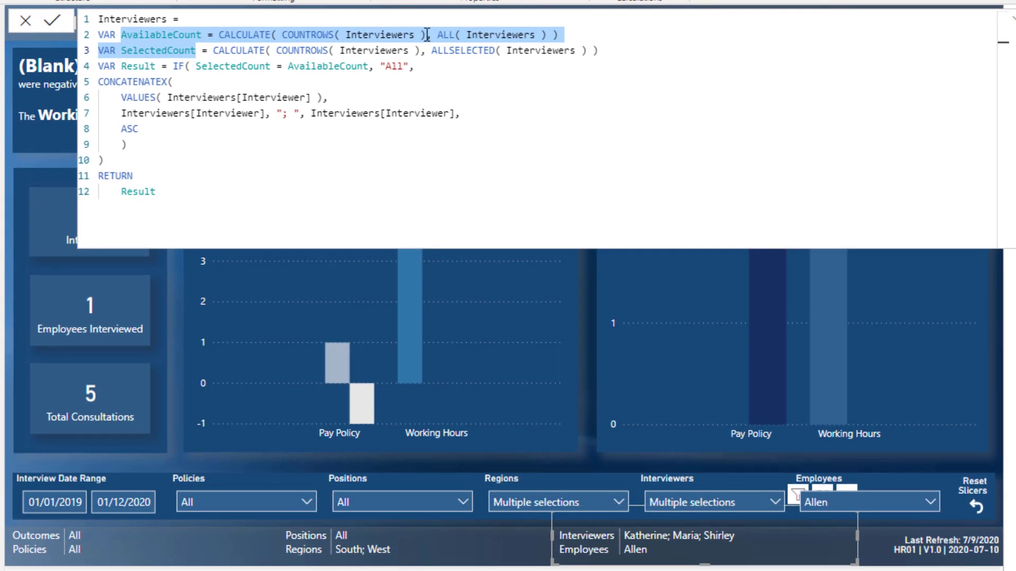
pyautogui.click(221, 33)
pyautogui.moveTo(265, 34); pyautogui.dragTo(577, 34)
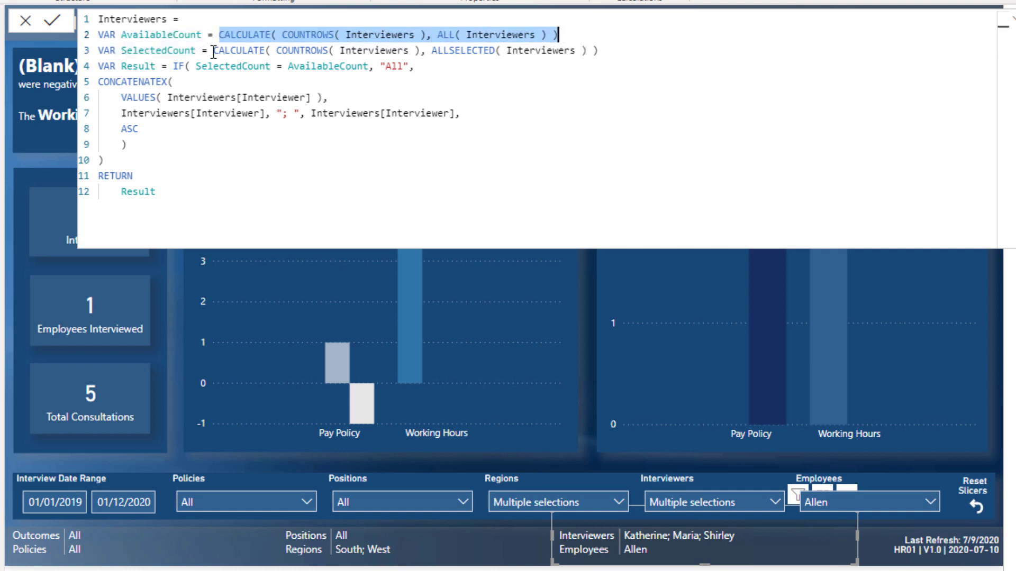
pyautogui.moveTo(213, 50); pyautogui.dragTo(598, 50)
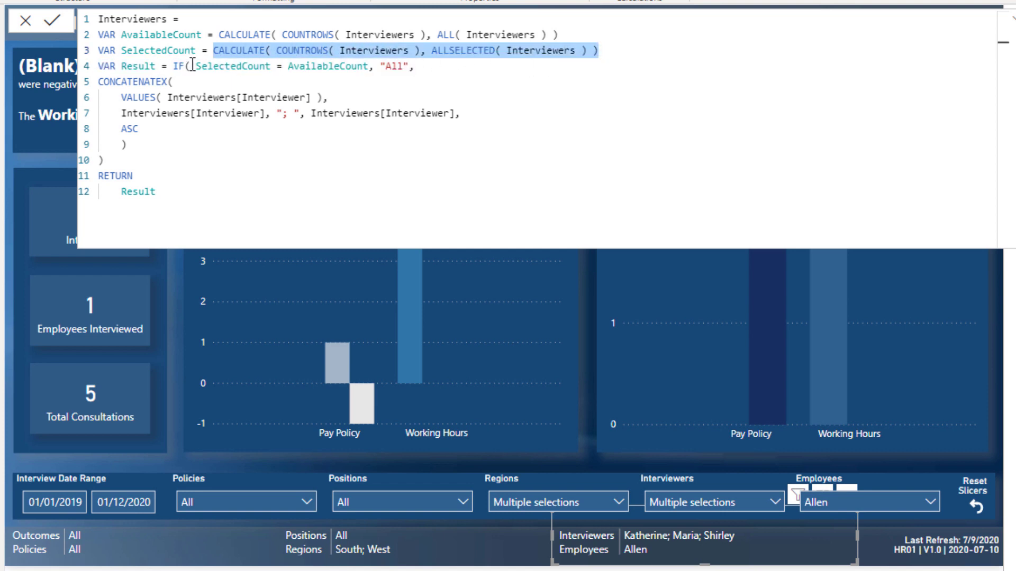
pyautogui.moveTo(194, 66); pyautogui.dragTo(415, 66)
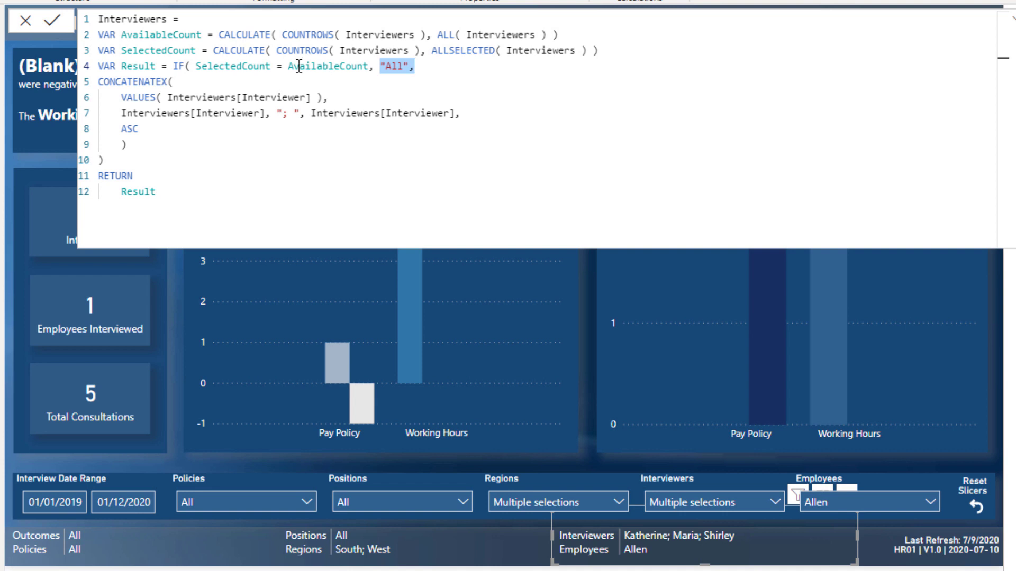
pyautogui.moveTo(108, 64); pyautogui.dragTo(423, 69)
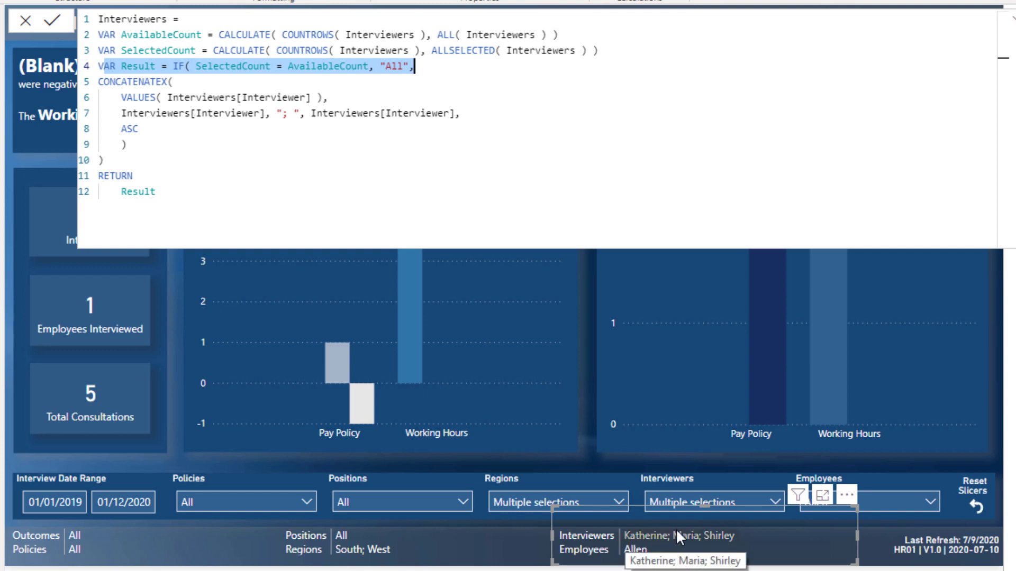
pyautogui.click(323, 188)
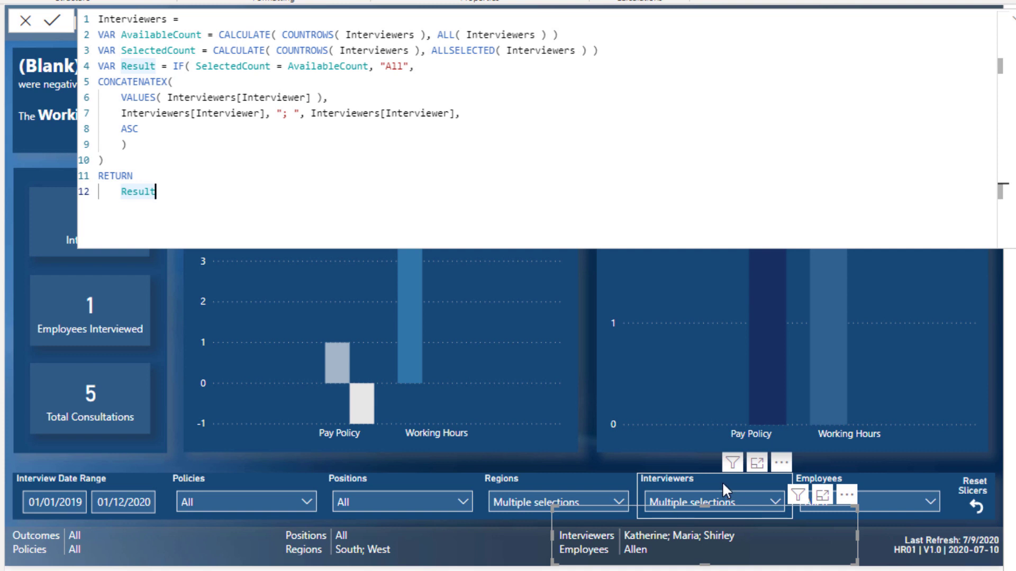
pyautogui.click(770, 497)
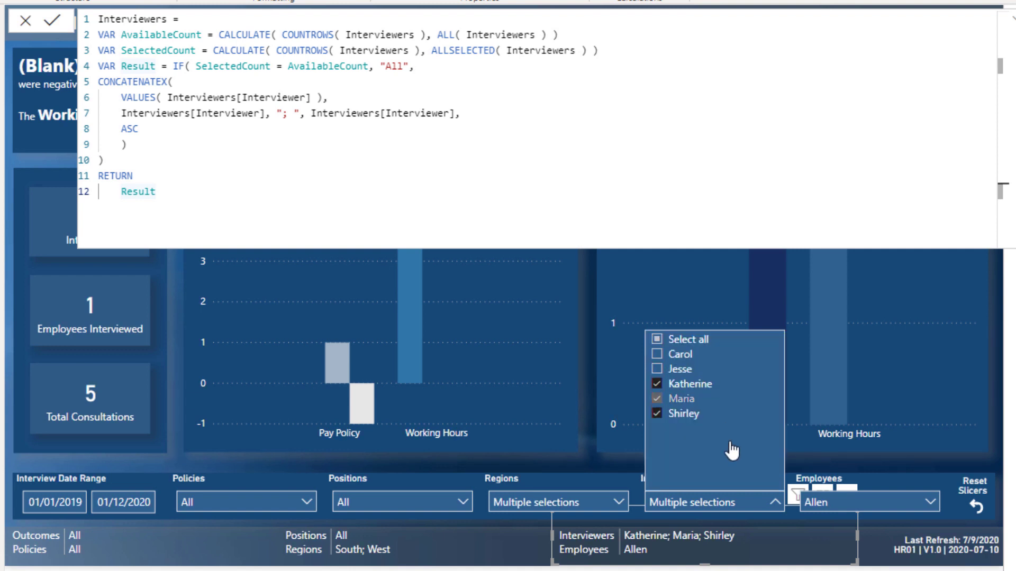
pyautogui.click(773, 498)
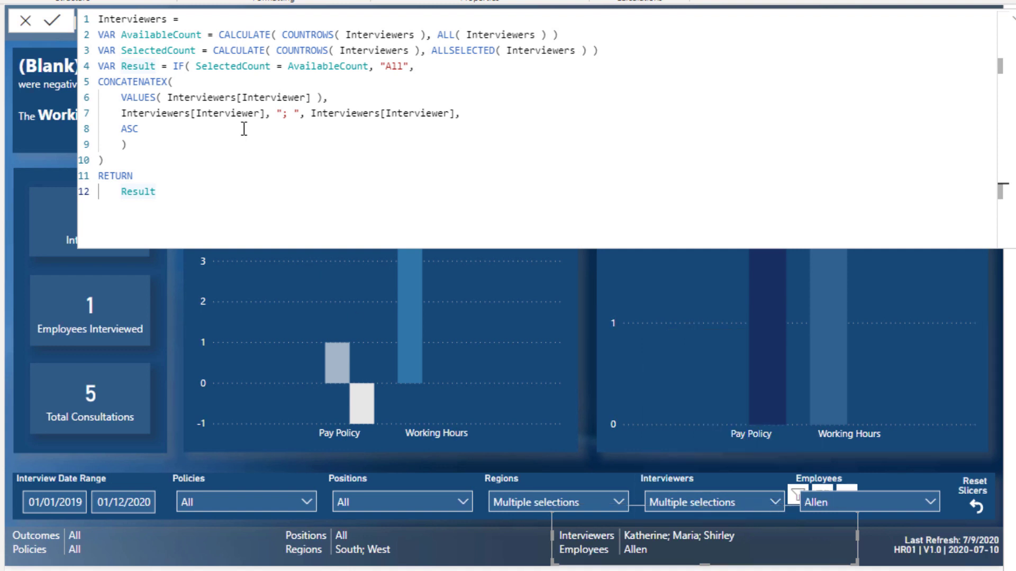
pyautogui.click(249, 168)
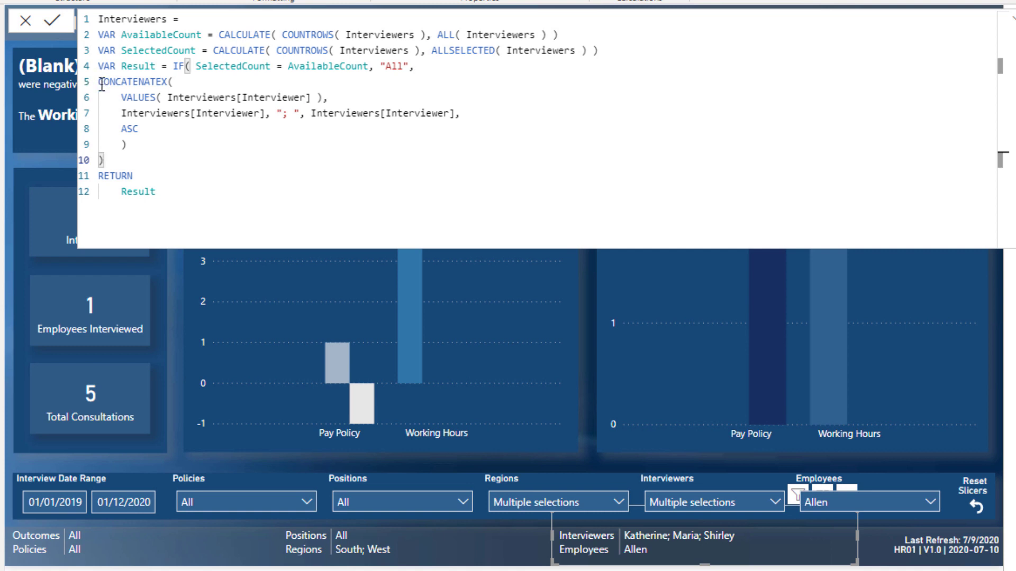
pyautogui.moveTo(101, 84); pyautogui.dragTo(116, 165)
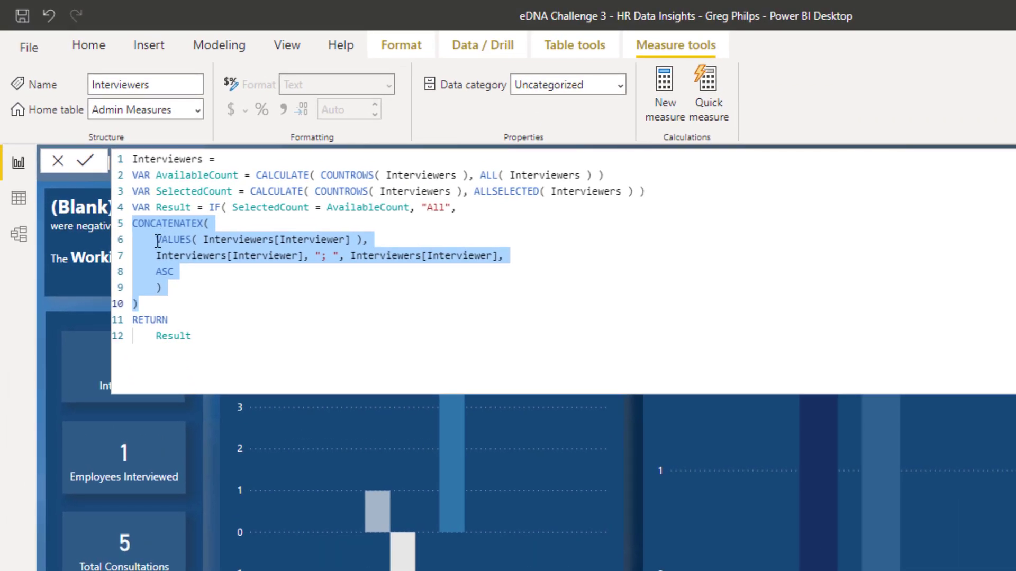
pyautogui.click(204, 223)
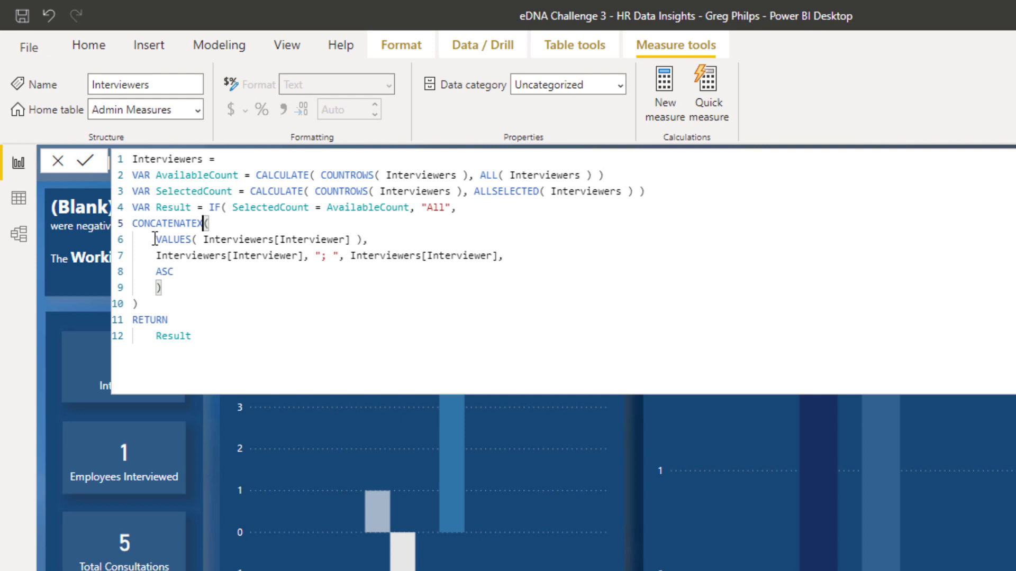
pyautogui.moveTo(154, 239); pyautogui.dragTo(432, 238)
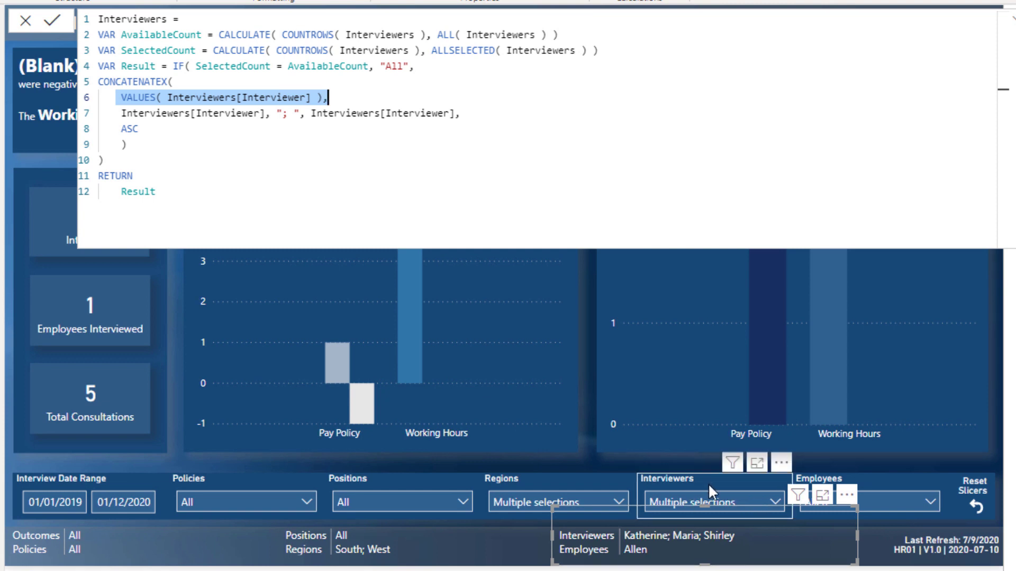
pyautogui.click(769, 497)
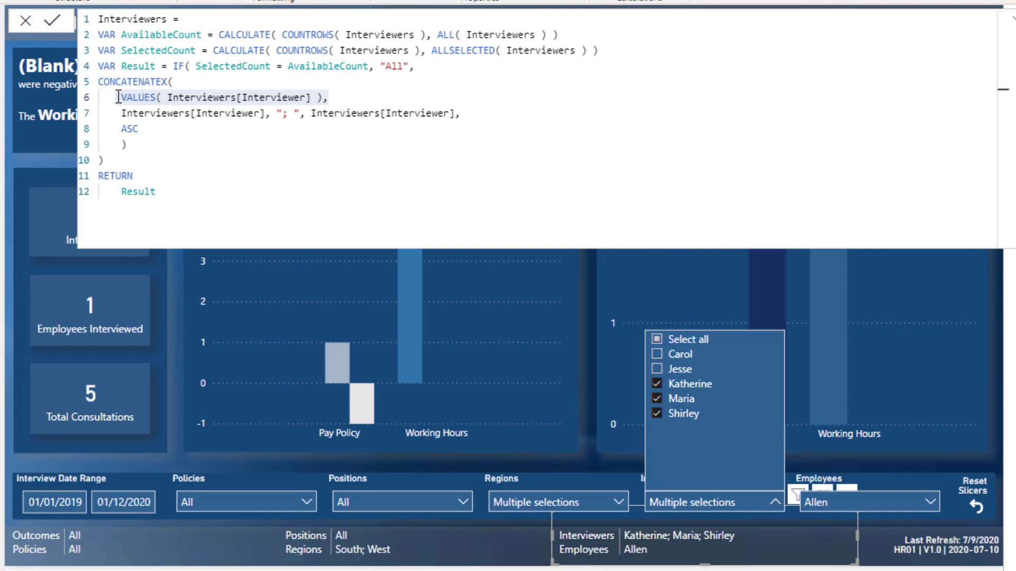
pyautogui.click(690, 391)
pyautogui.click(771, 500)
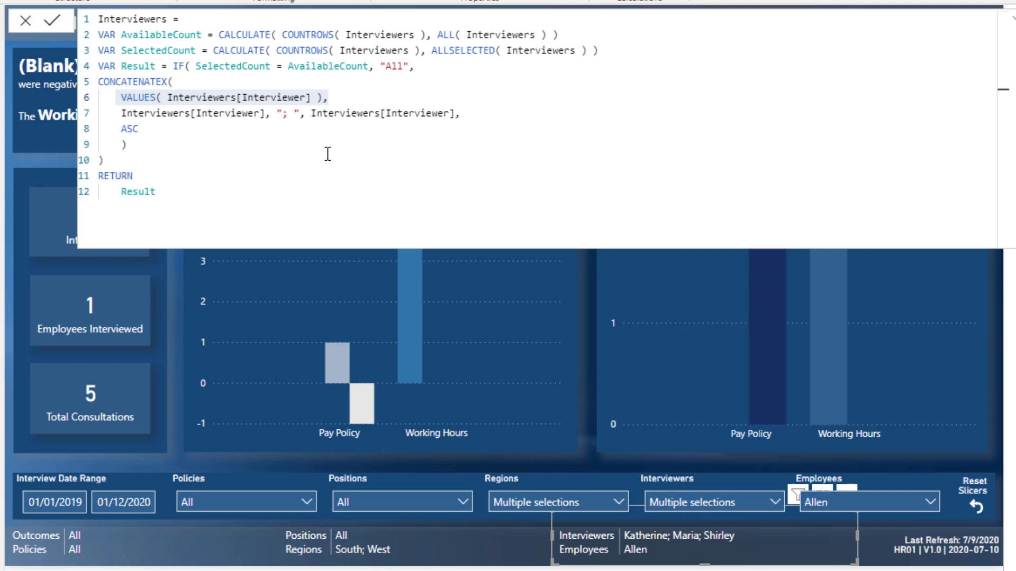
pyautogui.click(328, 154)
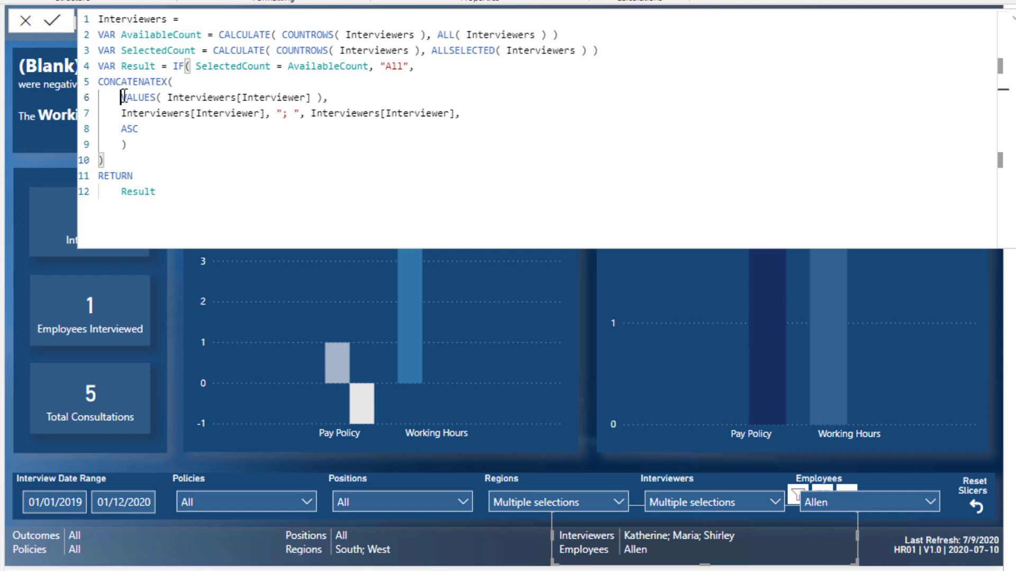
pyautogui.moveTo(123, 96); pyautogui.dragTo(328, 98)
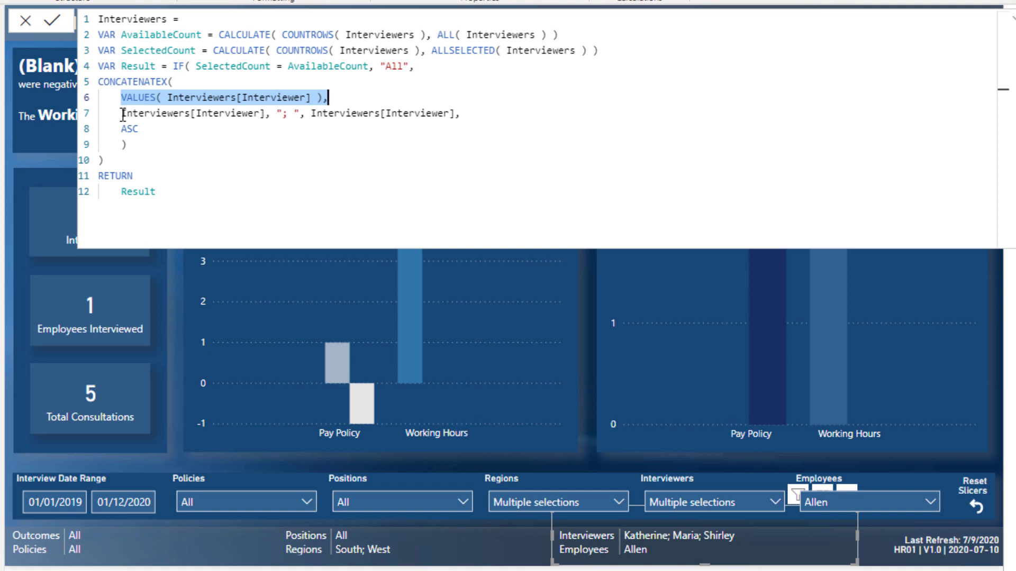
pyautogui.moveTo(123, 114); pyautogui.dragTo(271, 113)
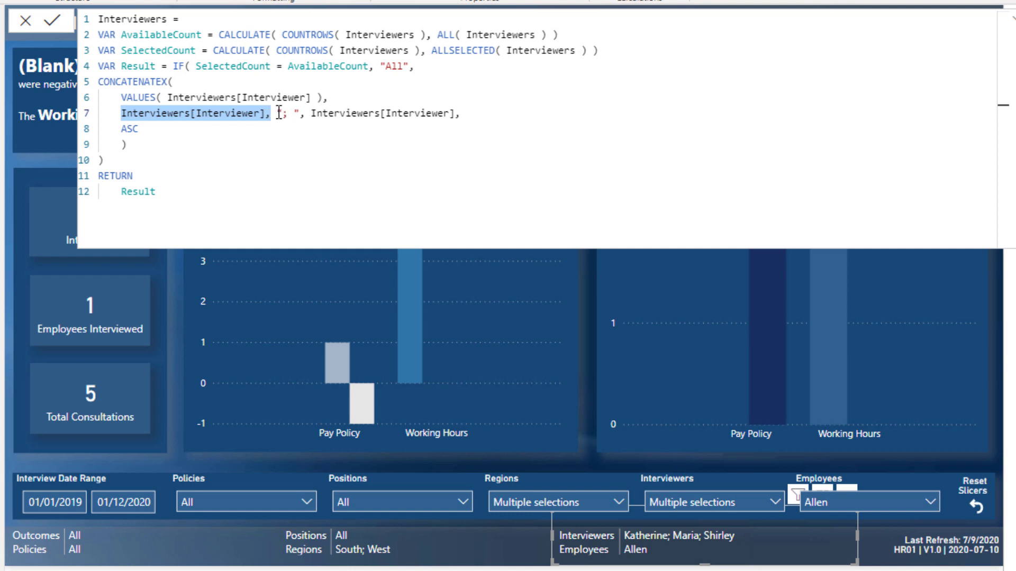
pyautogui.moveTo(276, 114); pyautogui.dragTo(461, 114)
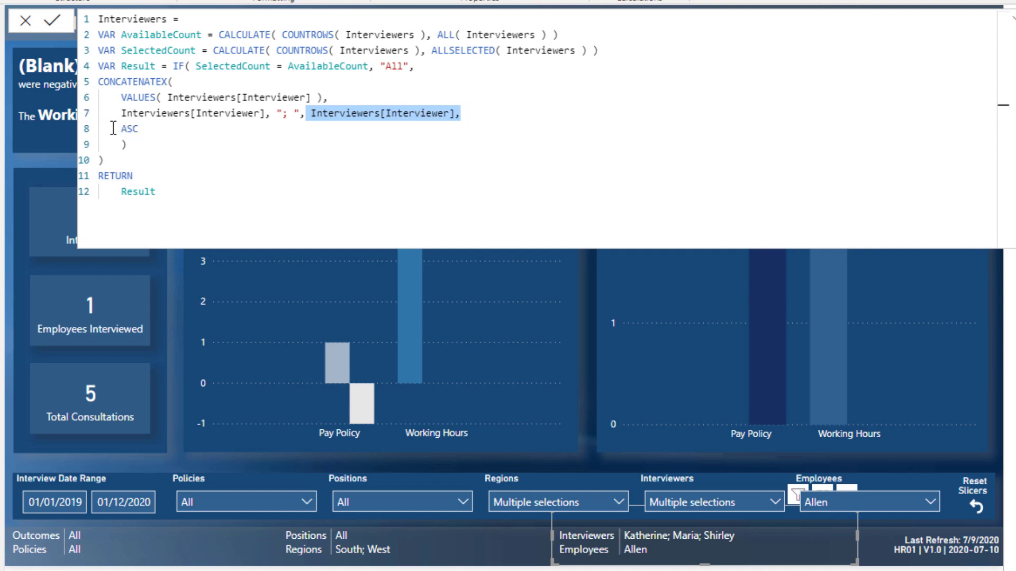
pyautogui.moveTo(114, 128); pyautogui.dragTo(153, 128)
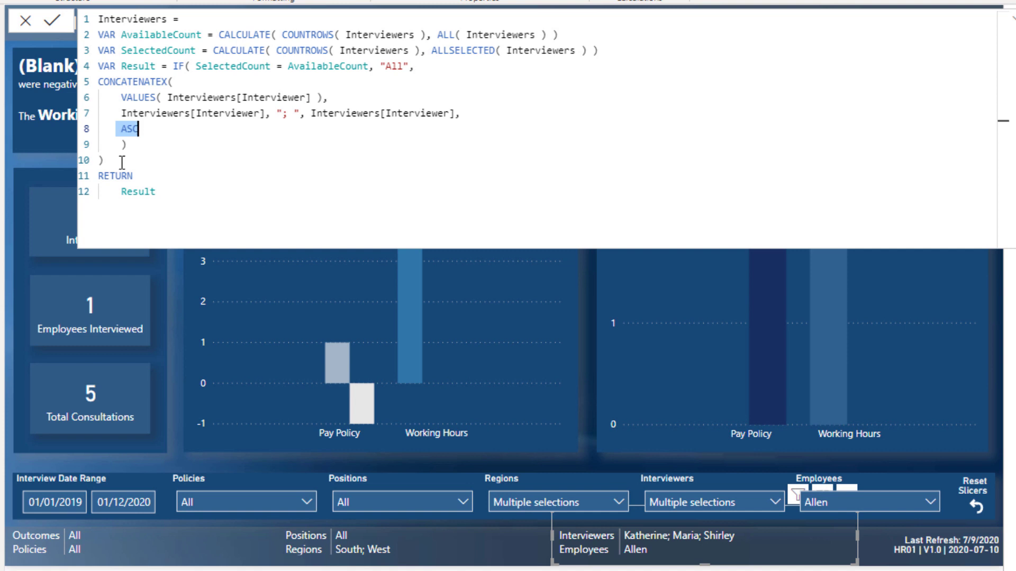
pyautogui.moveTo(134, 177); pyautogui.dragTo(112, 192)
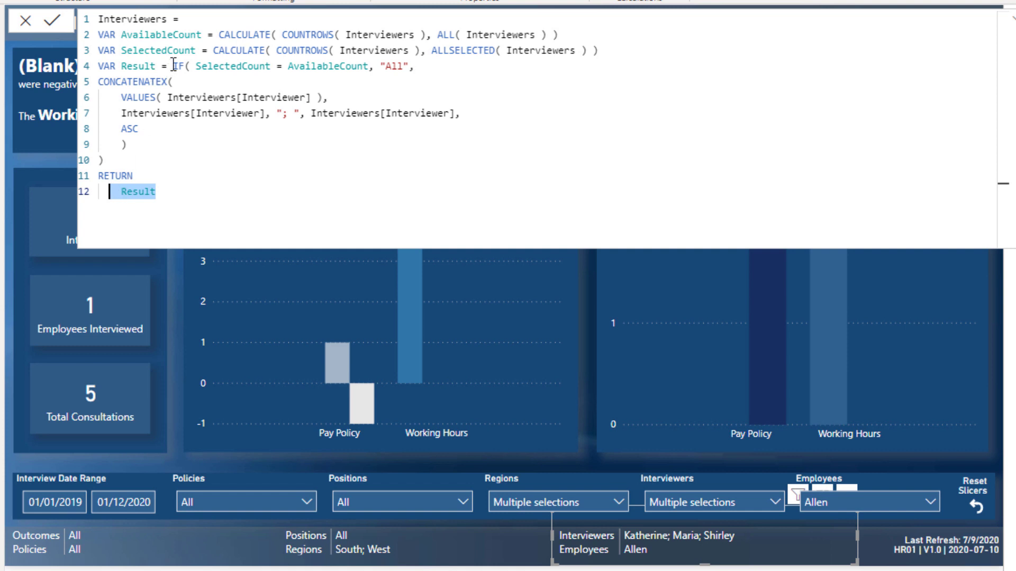
pyautogui.moveTo(174, 65); pyautogui.dragTo(130, 160)
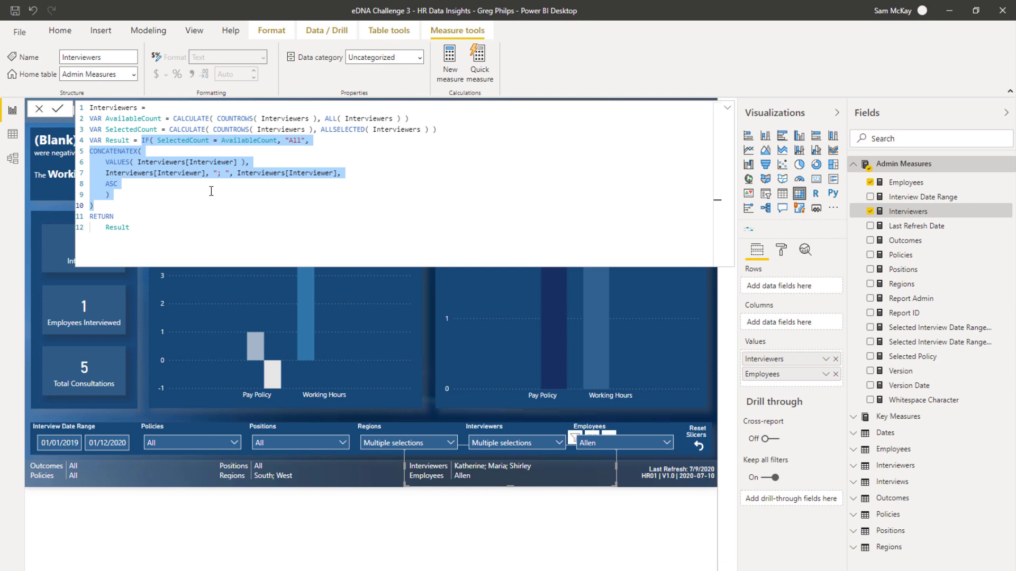
# Deselect the regions in the Regions slicer so it reads All
pyautogui.click(640, 442)
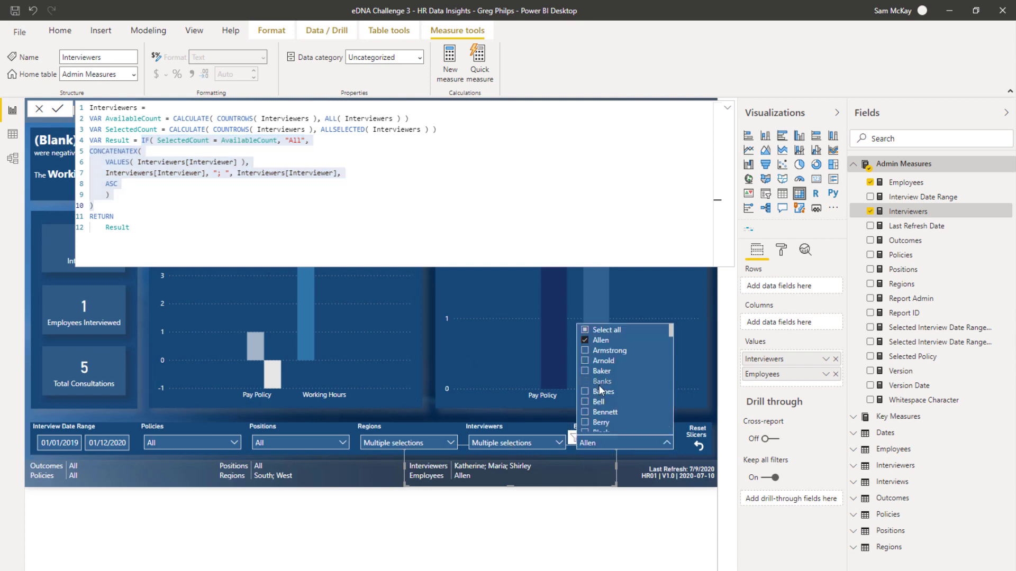
pyautogui.click(391, 442)
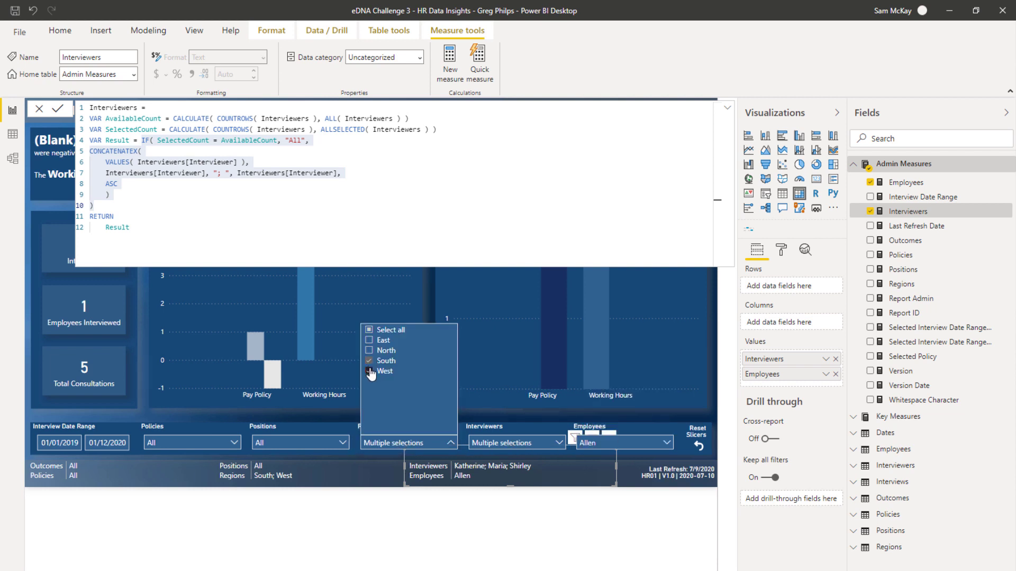
pyautogui.click(370, 374)
pyautogui.click(369, 374)
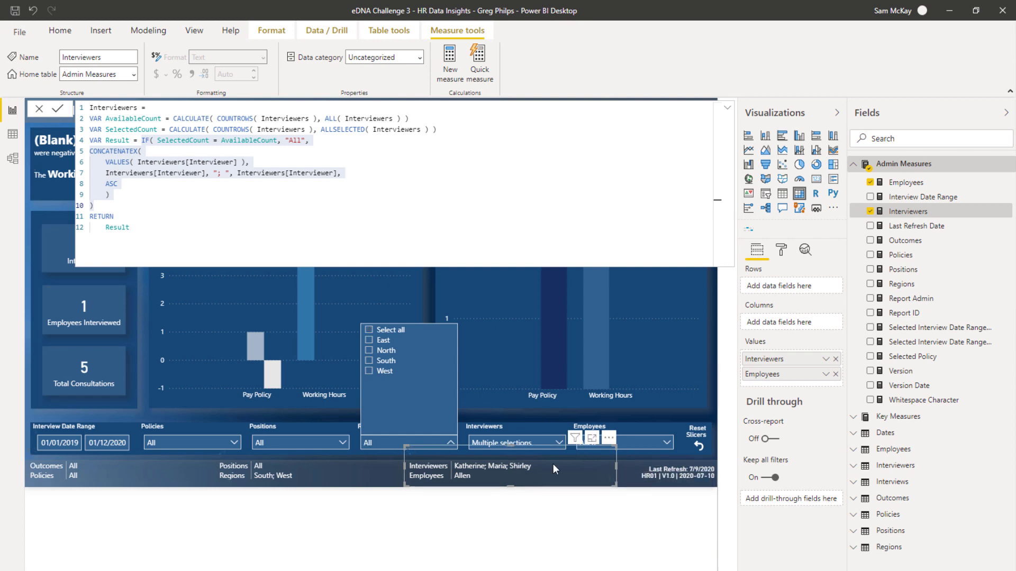
pyautogui.click(450, 442)
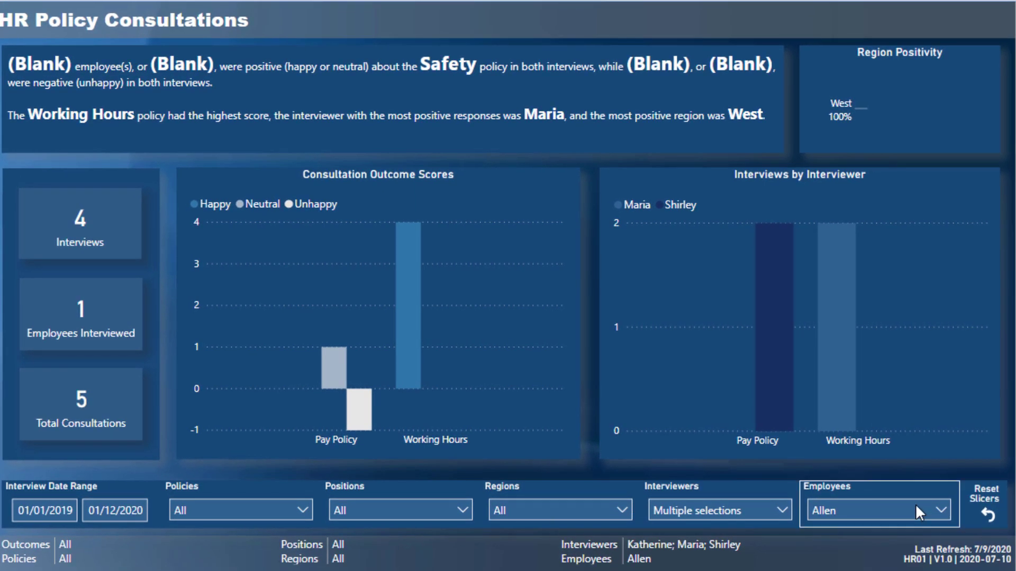
# Clear the employee selection in the Employees slicer so all employees are included
pyautogui.click(916, 507)
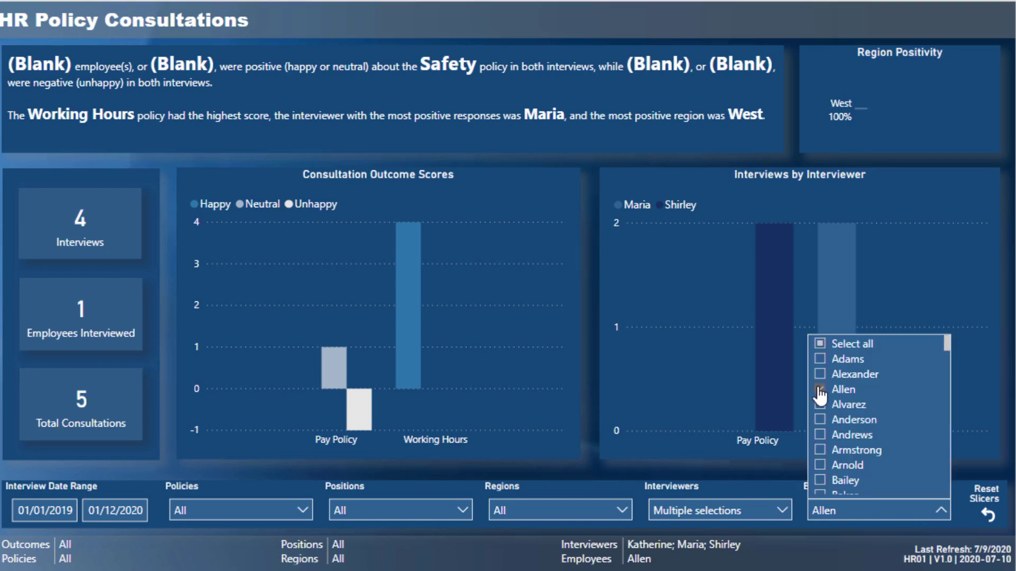
pyautogui.click(820, 391)
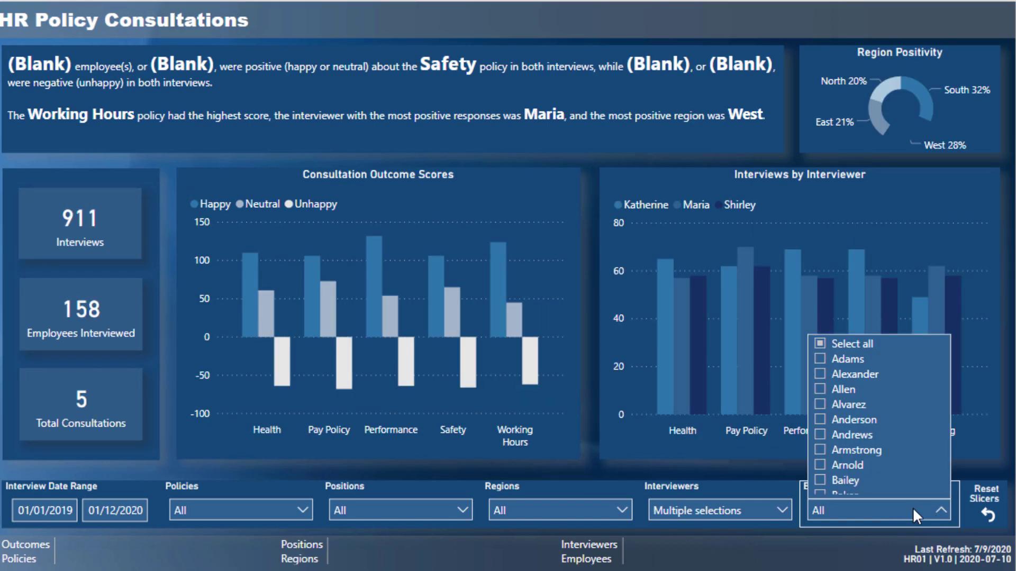
pyautogui.click(913, 507)
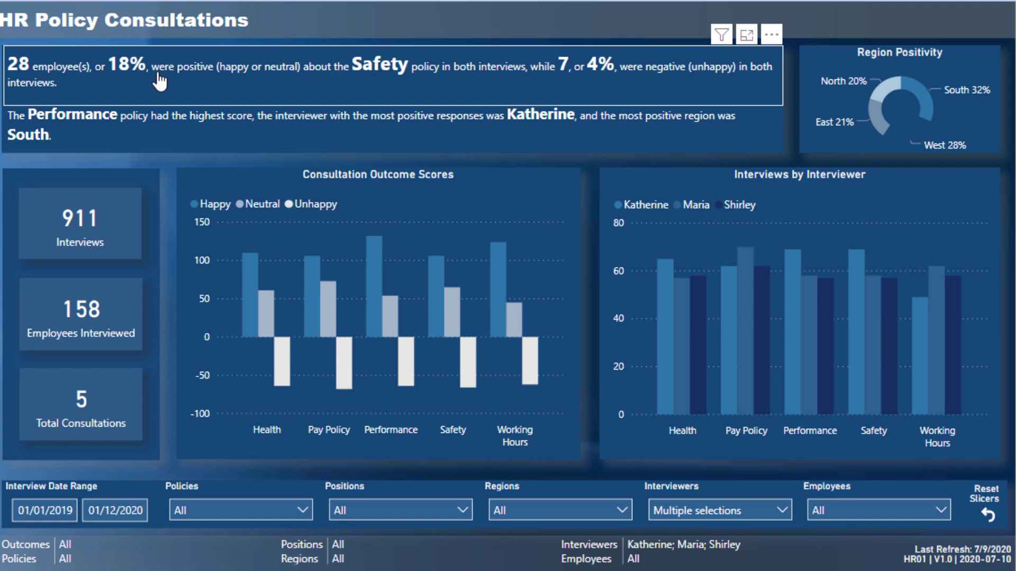
# Remove one interviewer from the Interviewers slicer, leaving two selected and 597 interviews
pyautogui.click(729, 506)
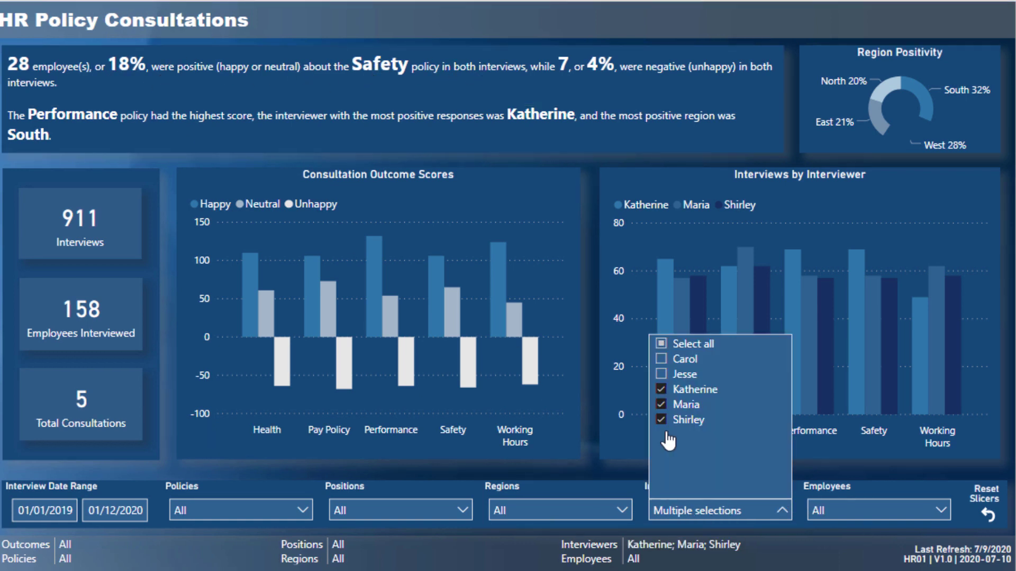
pyautogui.click(662, 390)
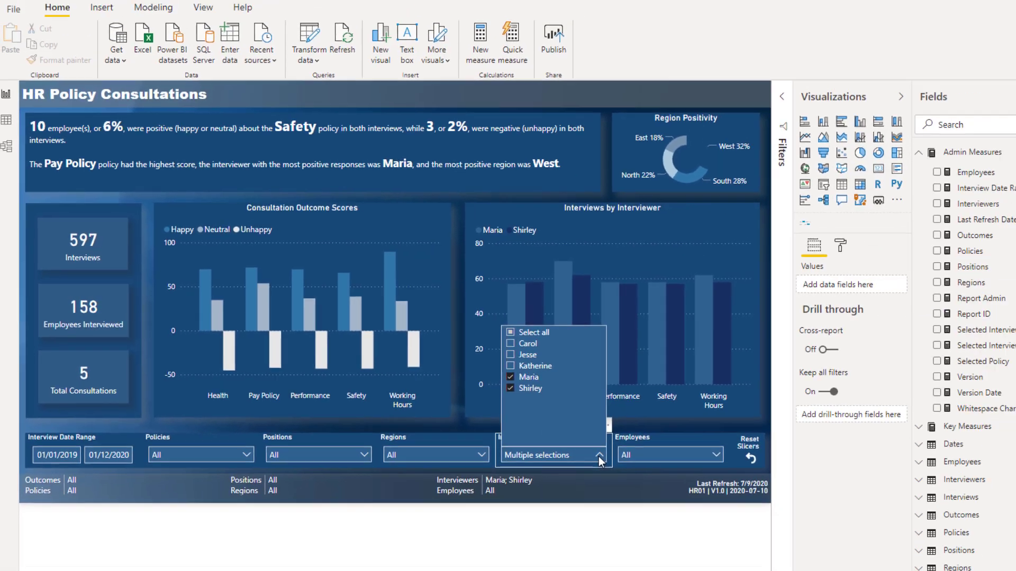
pyautogui.click(599, 455)
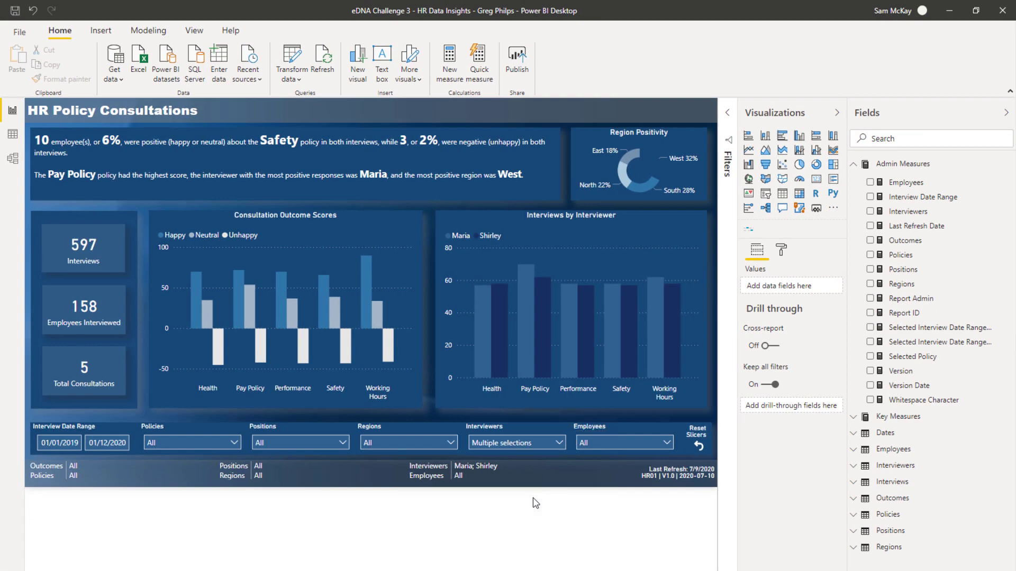